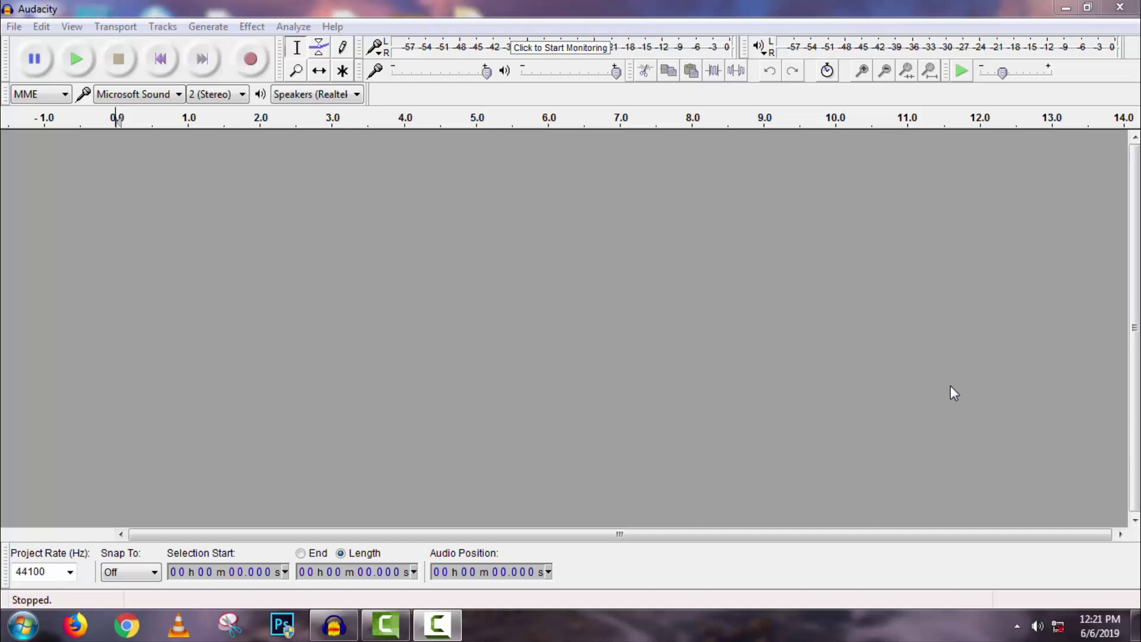
- Record about ten seconds of stereo speech from the microphone, then stop recording
left_click(251, 60)
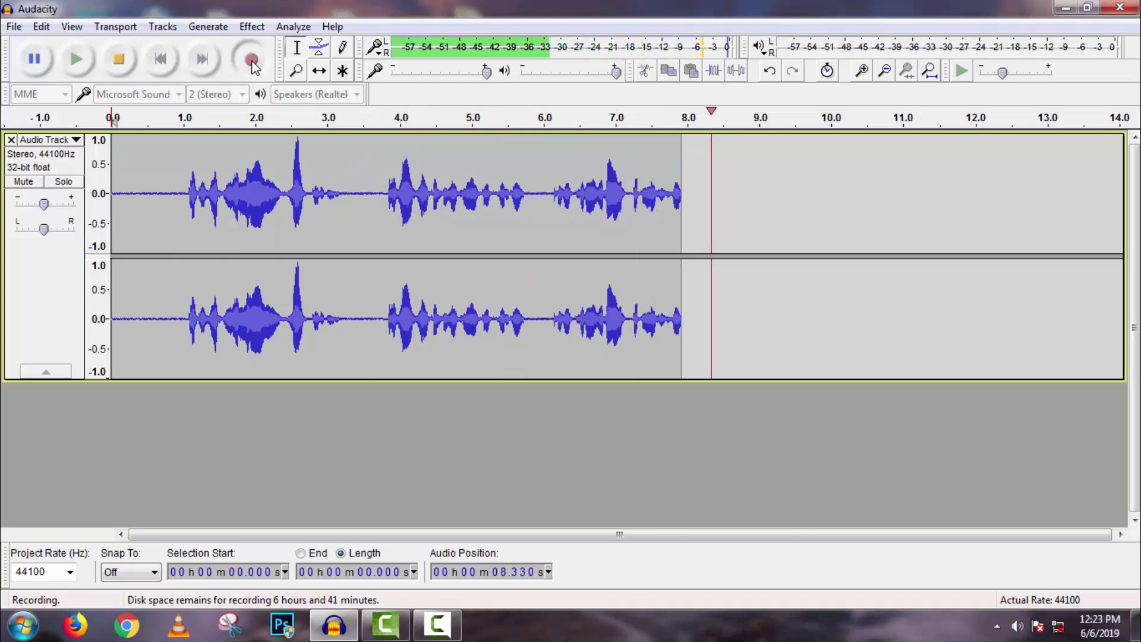
key("space")
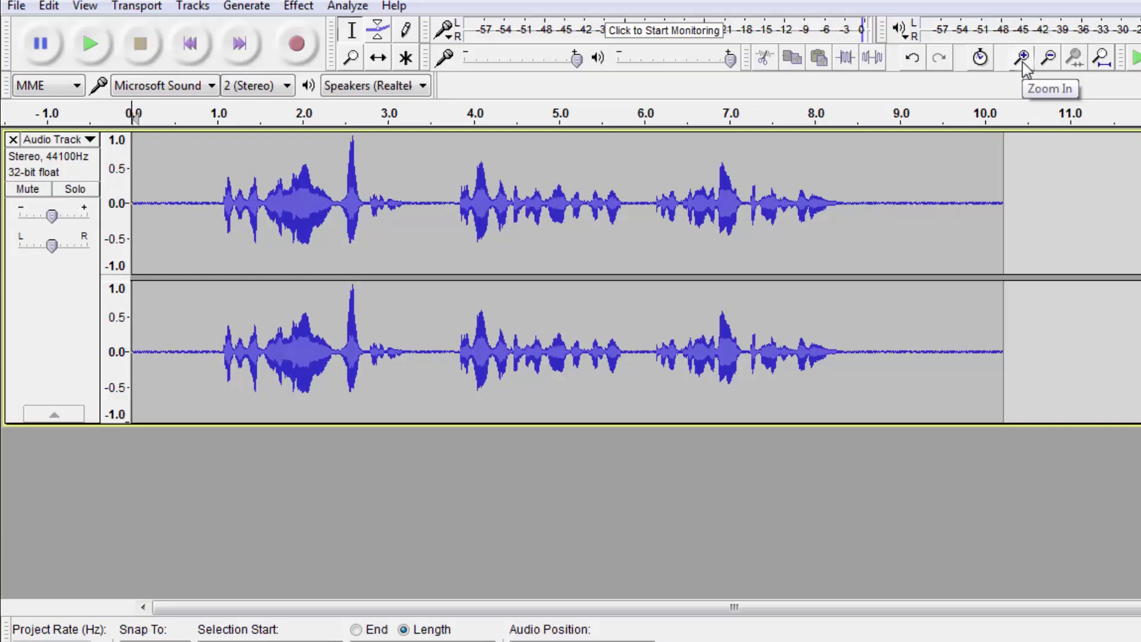
- Zoom in and select the silent opening, roughly 0.05 to 0.9 seconds, as the noise sample
left_click(864, 72)
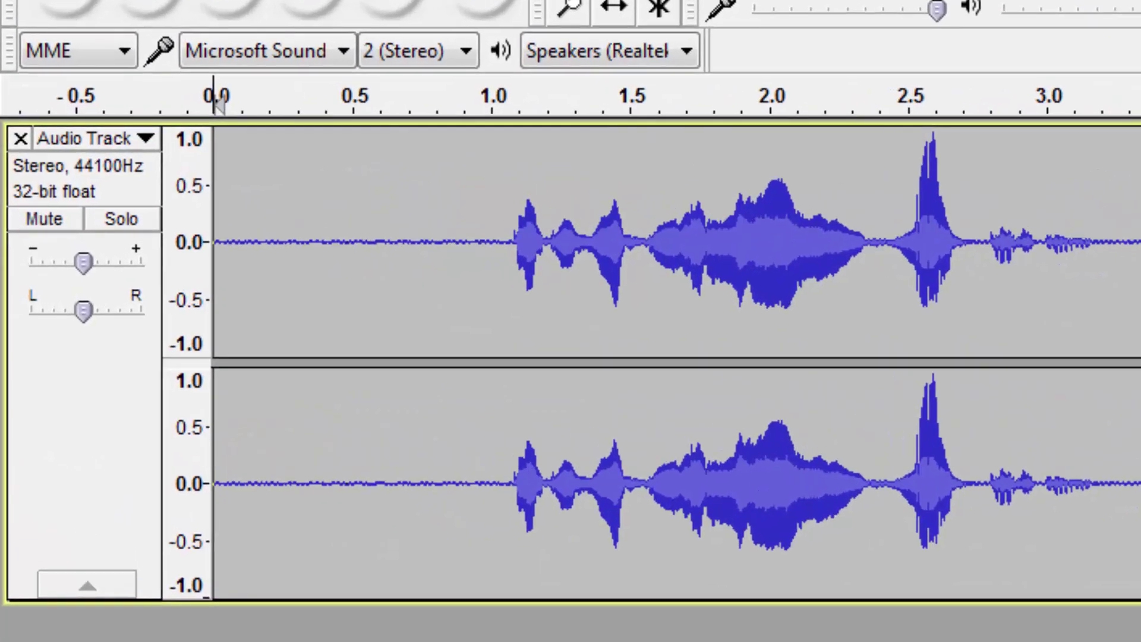
left_click_drag(305, 273, 489, 290)
left_click(293, 289)
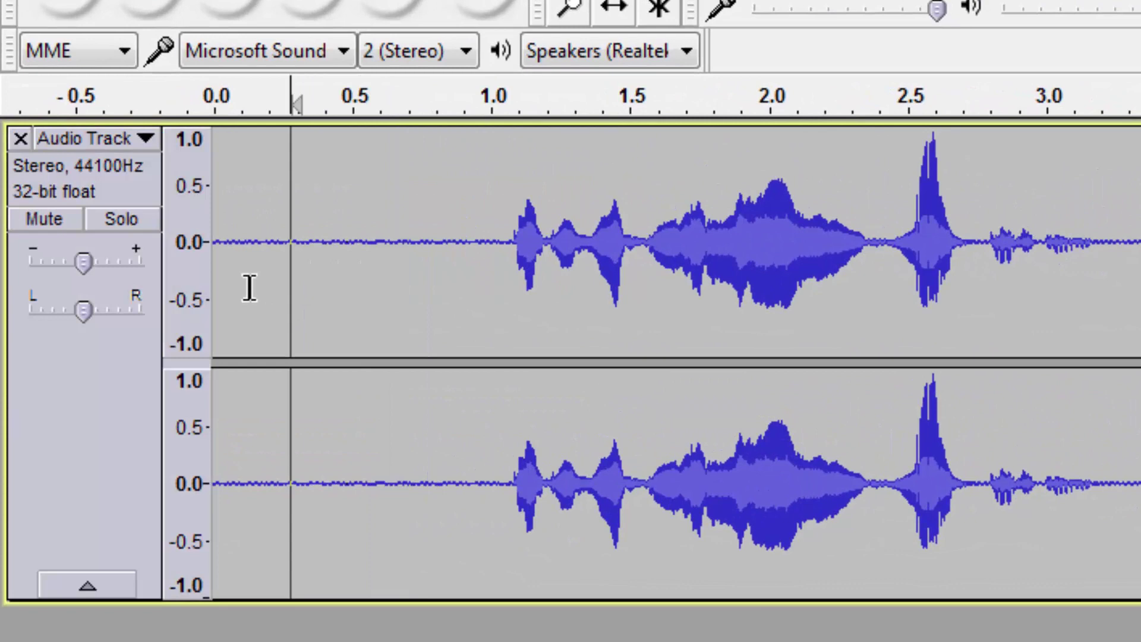
left_click_drag(248, 287, 451, 286)
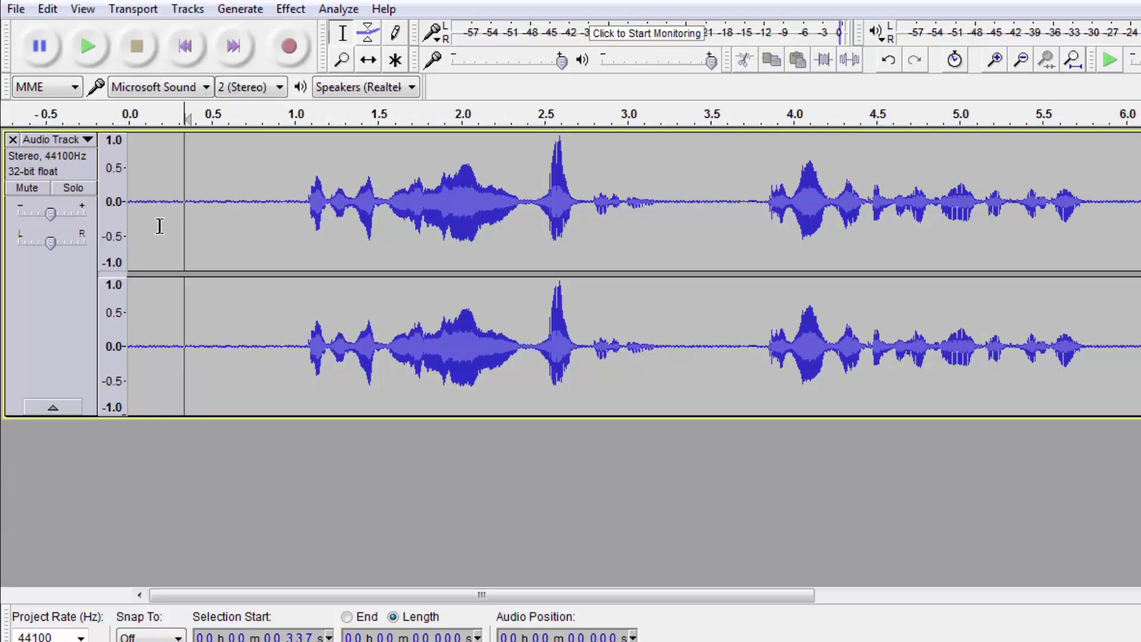
left_click(151, 216)
left_click_drag(132, 216, 189, 216)
left_click_drag(585, 219, 623, 218)
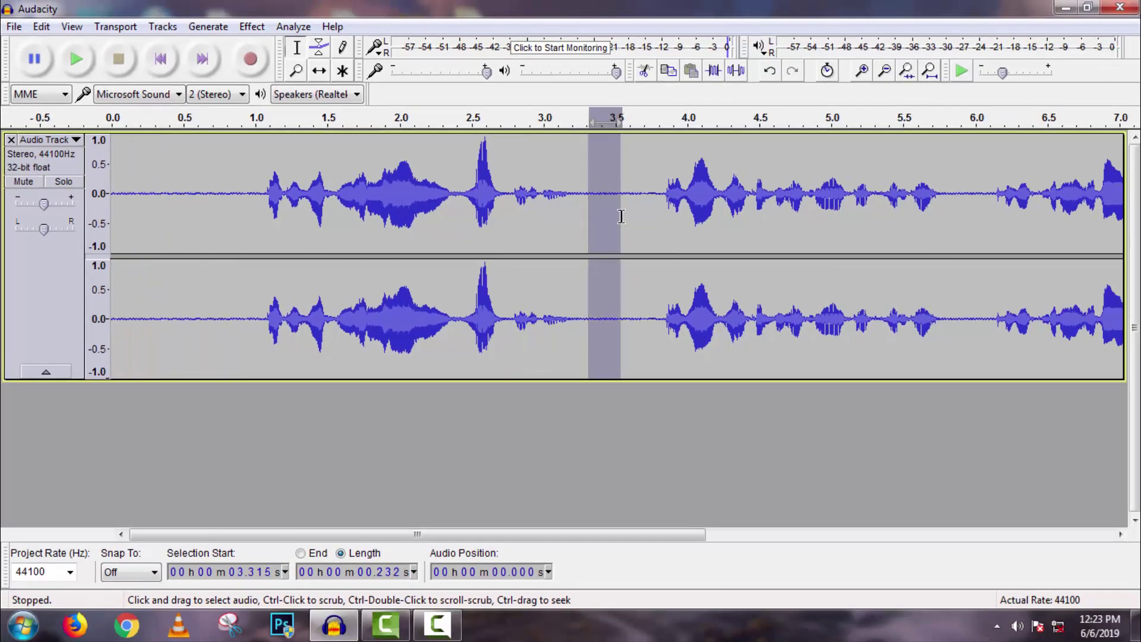
left_click(943, 233)
left_click_drag(961, 230, 978, 230)
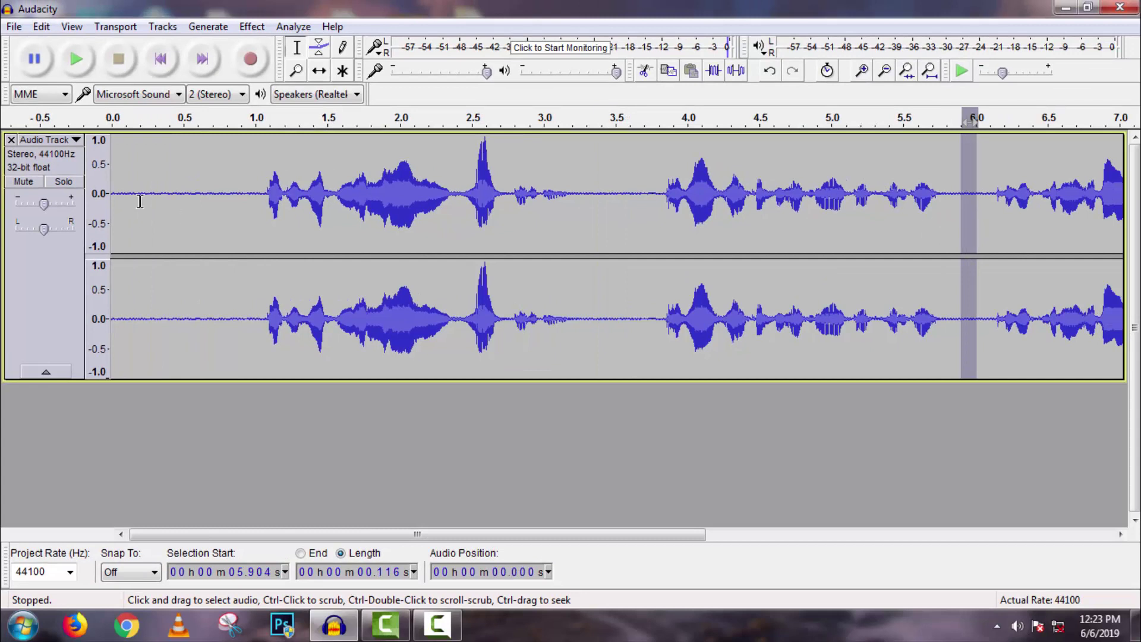
left_click_drag(121, 214, 239, 220)
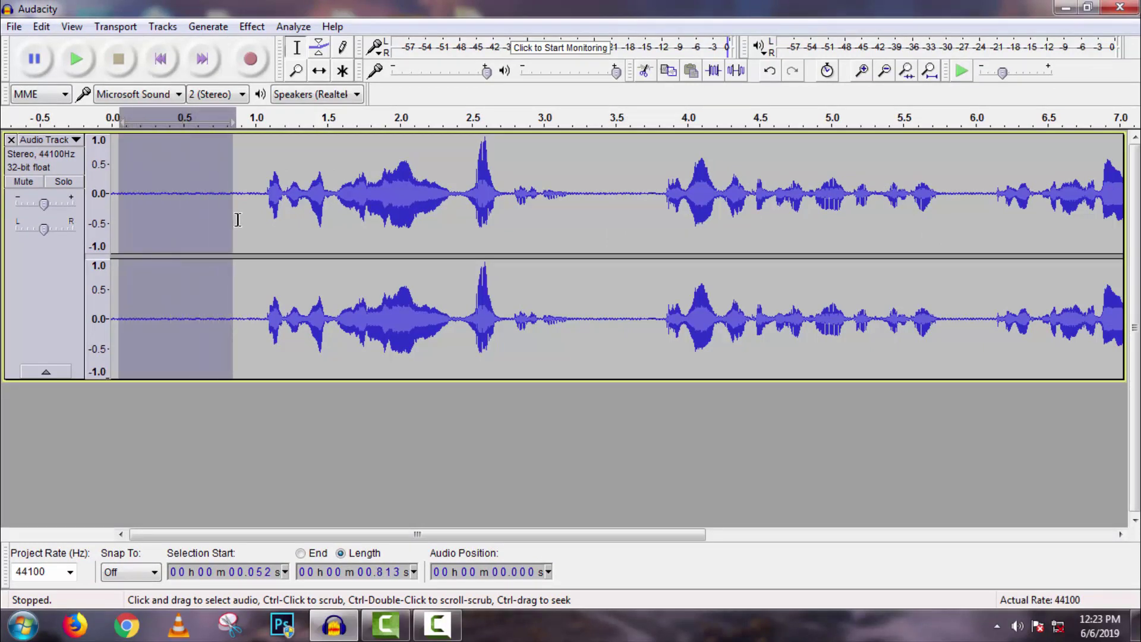
- Capture the selected opening silence as the noise profile with Noise Reduction's Get Noise Profile
left_click(252, 25)
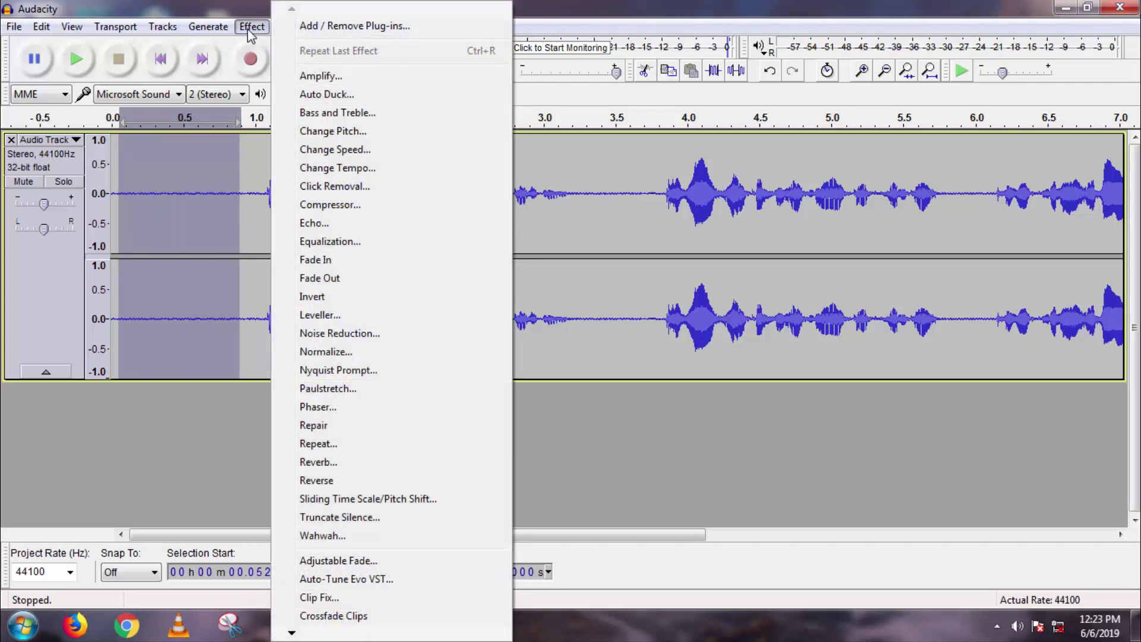
left_click(361, 339)
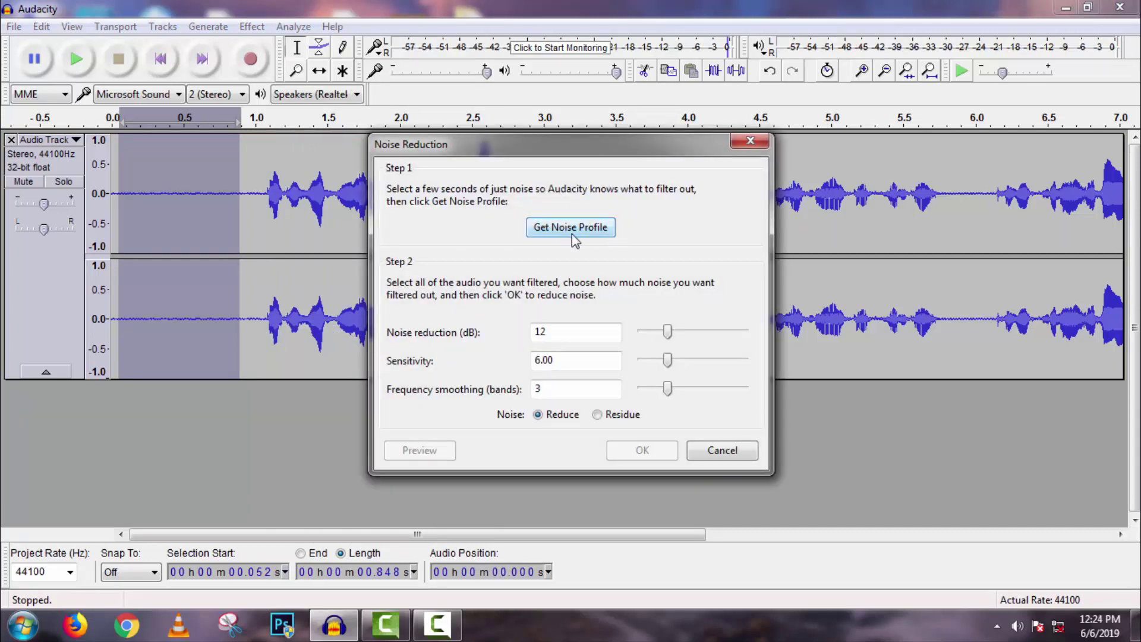
left_click(568, 227)
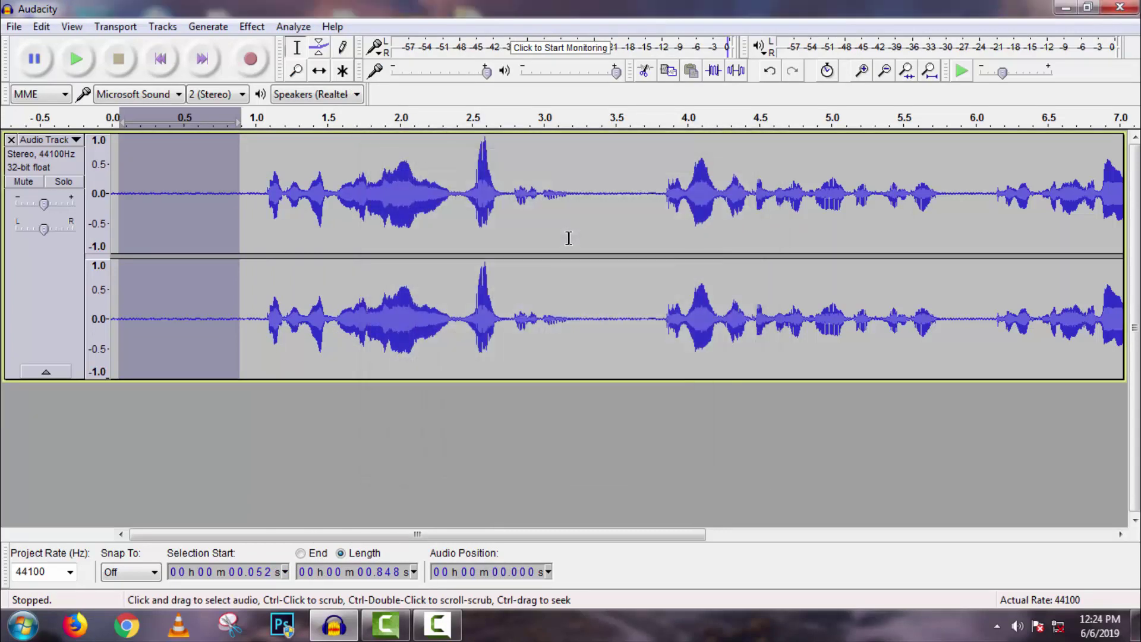
- Select the whole clip and apply Noise Reduction with 12 dB, sensitivity 6.00, 3 bands
left_click(348, 207)
key("ctrl+a")
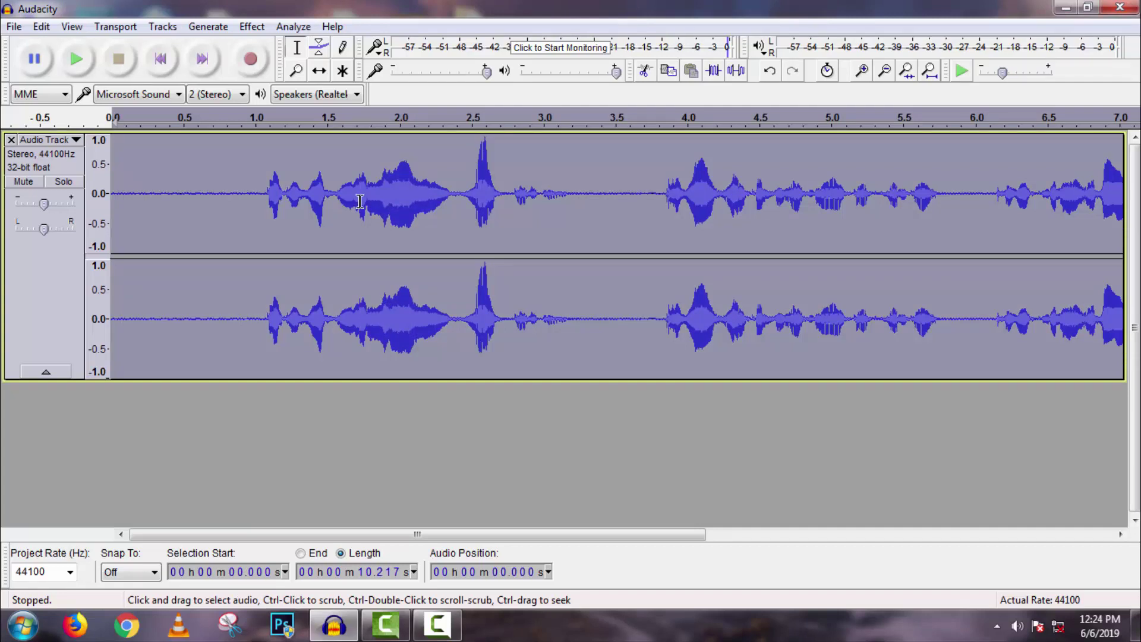
left_click(252, 26)
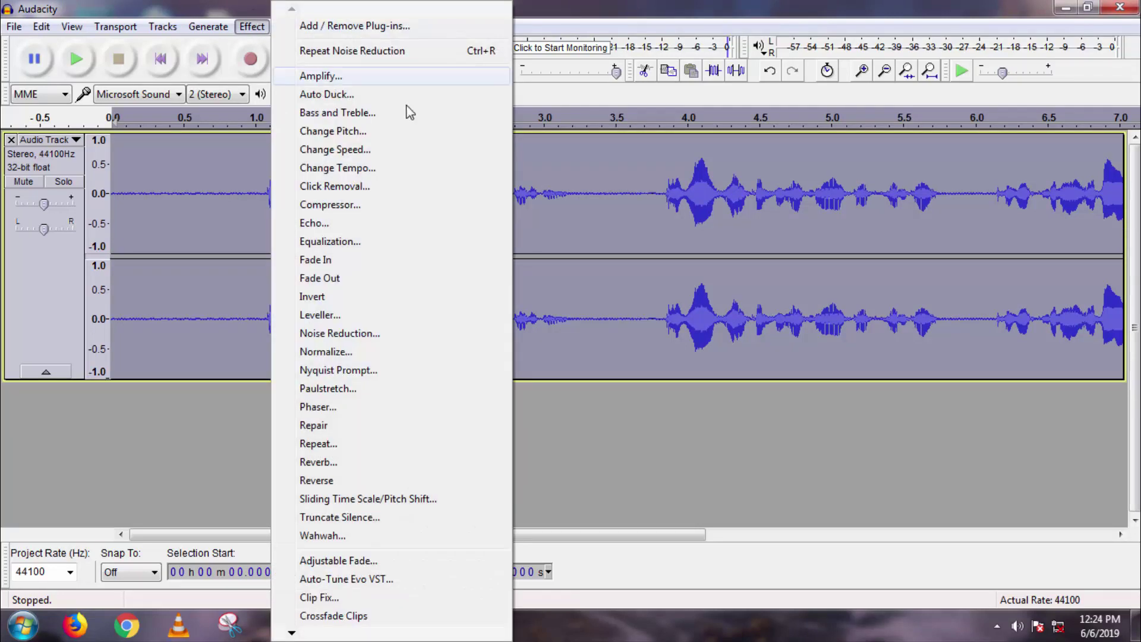
left_click(339, 333)
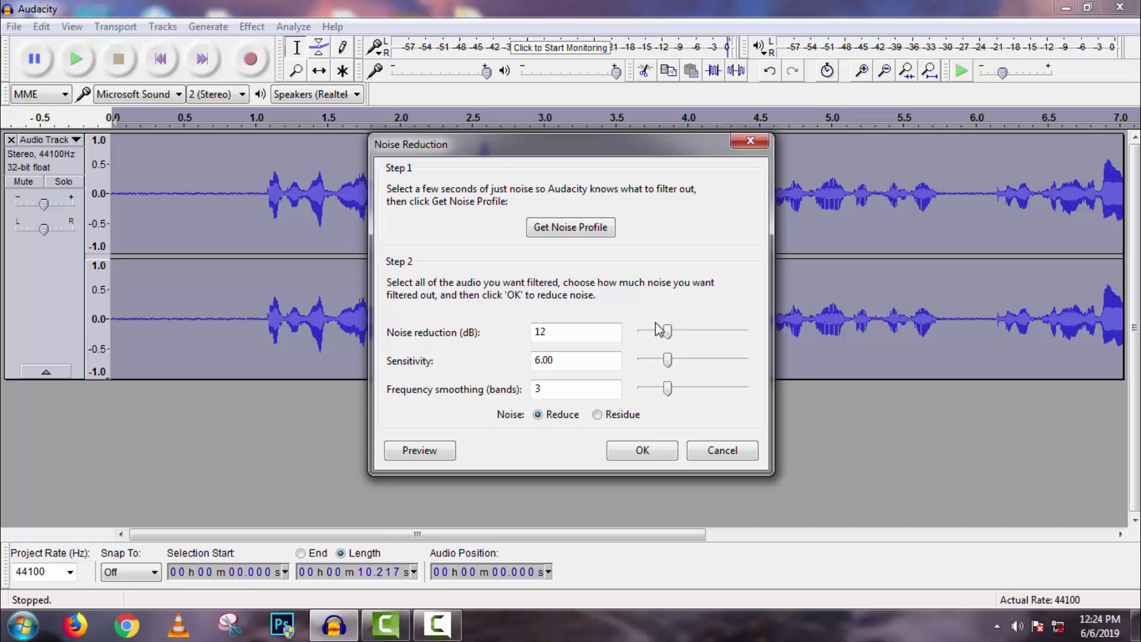
left_click(648, 453)
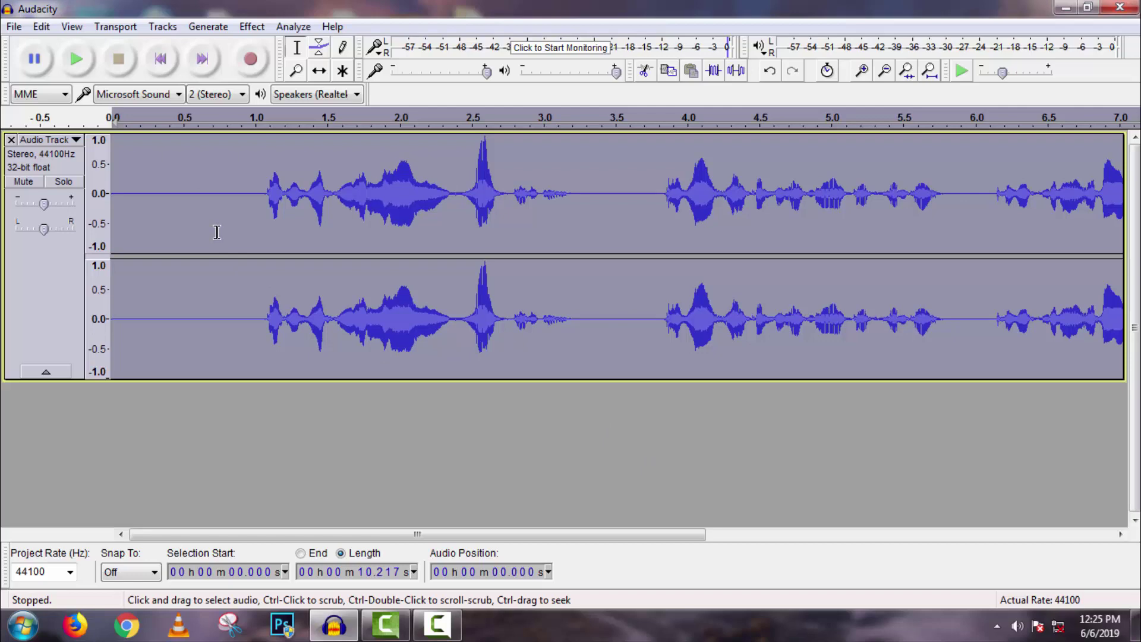
left_click(219, 212)
left_click_drag(130, 210, 264, 208)
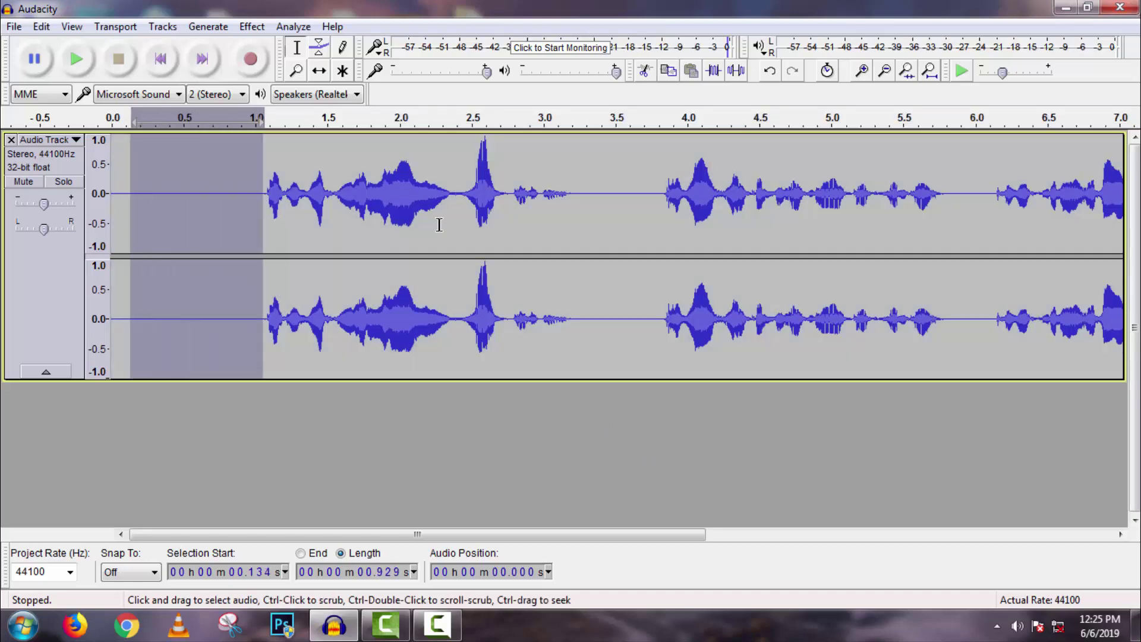
left_click_drag(589, 218, 646, 218)
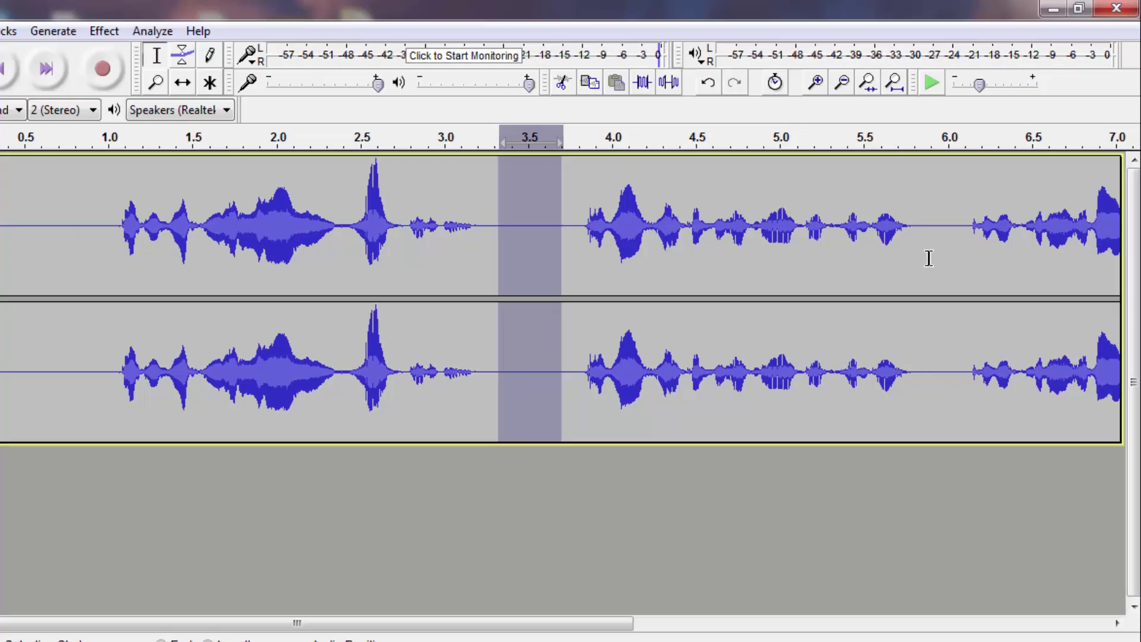
left_click_drag(963, 267, 976, 267)
left_click_drag(883, 327, 902, 348)
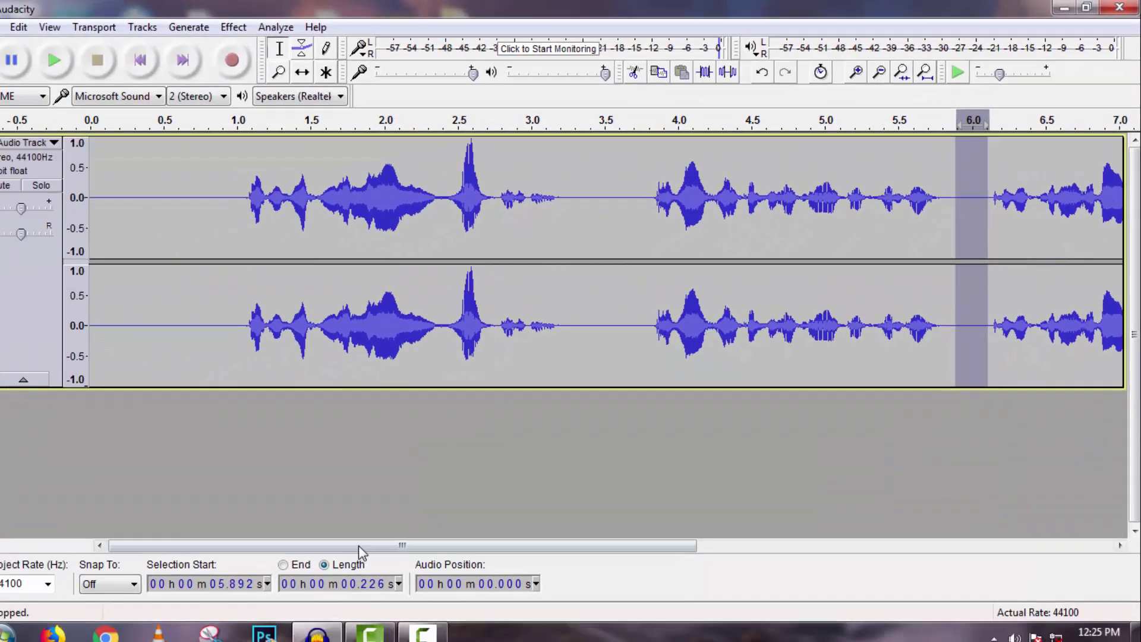
left_click_drag(358, 533, 687, 533)
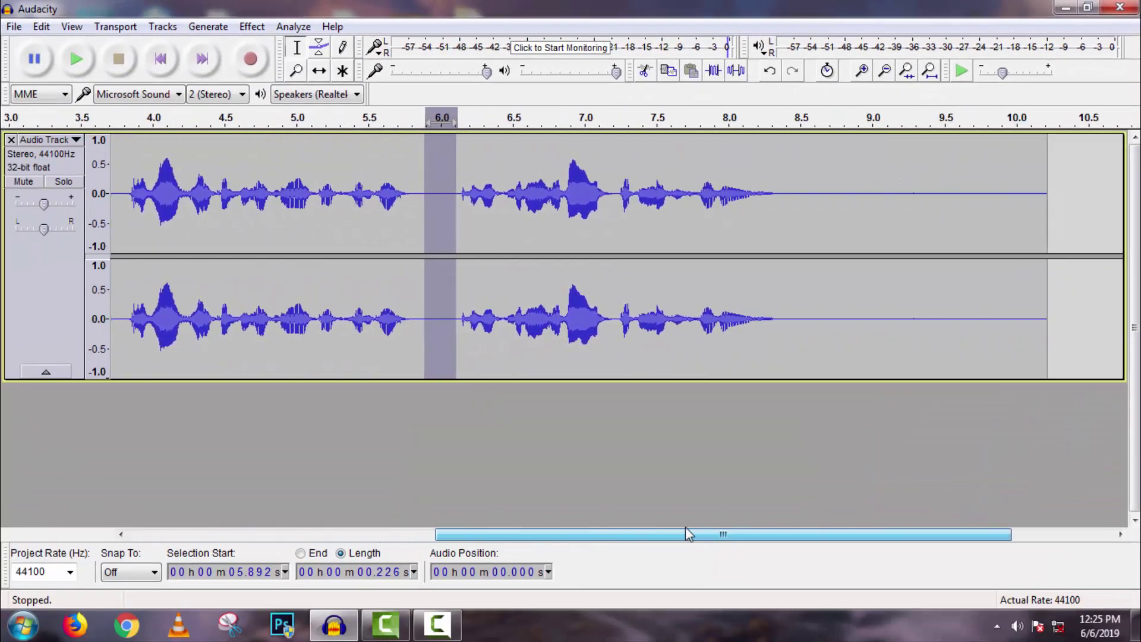
left_click_drag(780, 231, 871, 230)
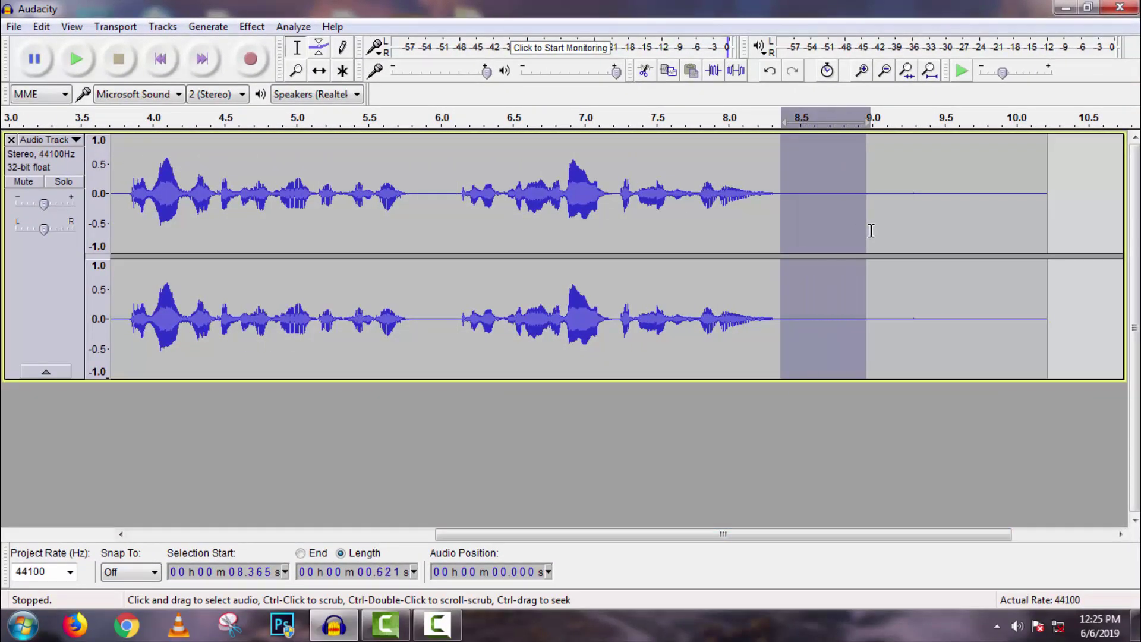
left_click(789, 232)
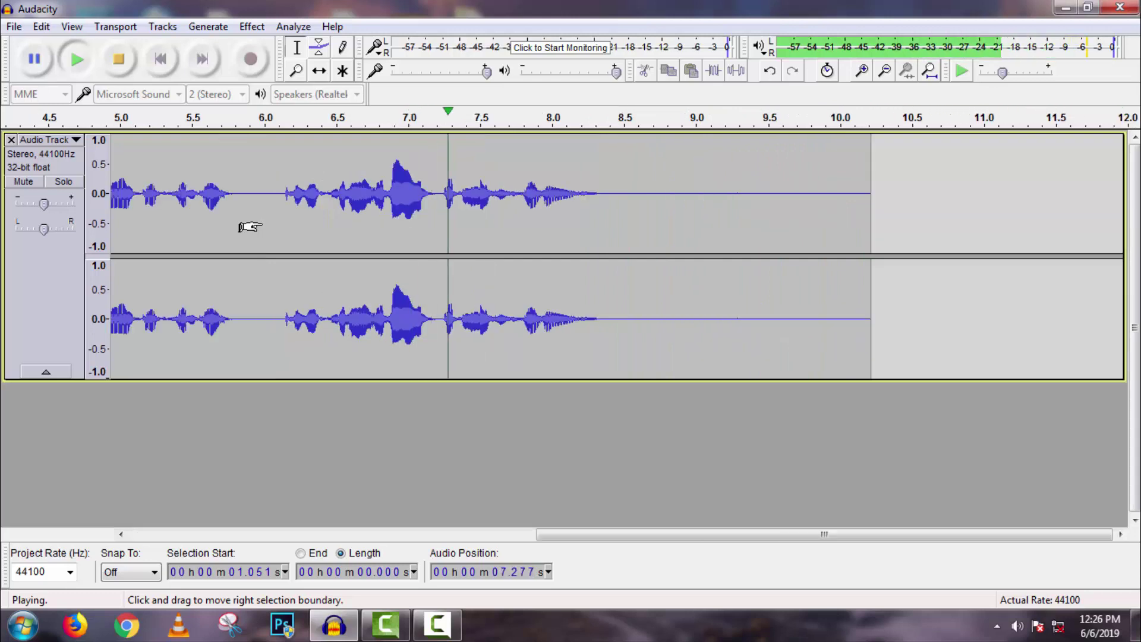
key("space")
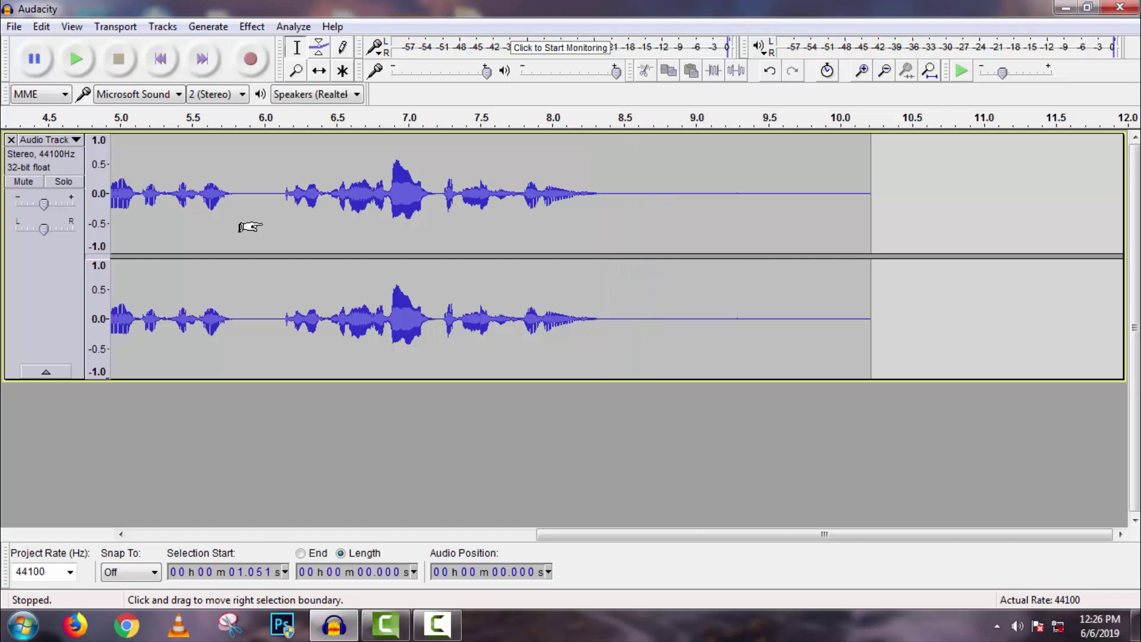
scroll(250, 227, "left", 5)
left_click(254, 217)
key("space")
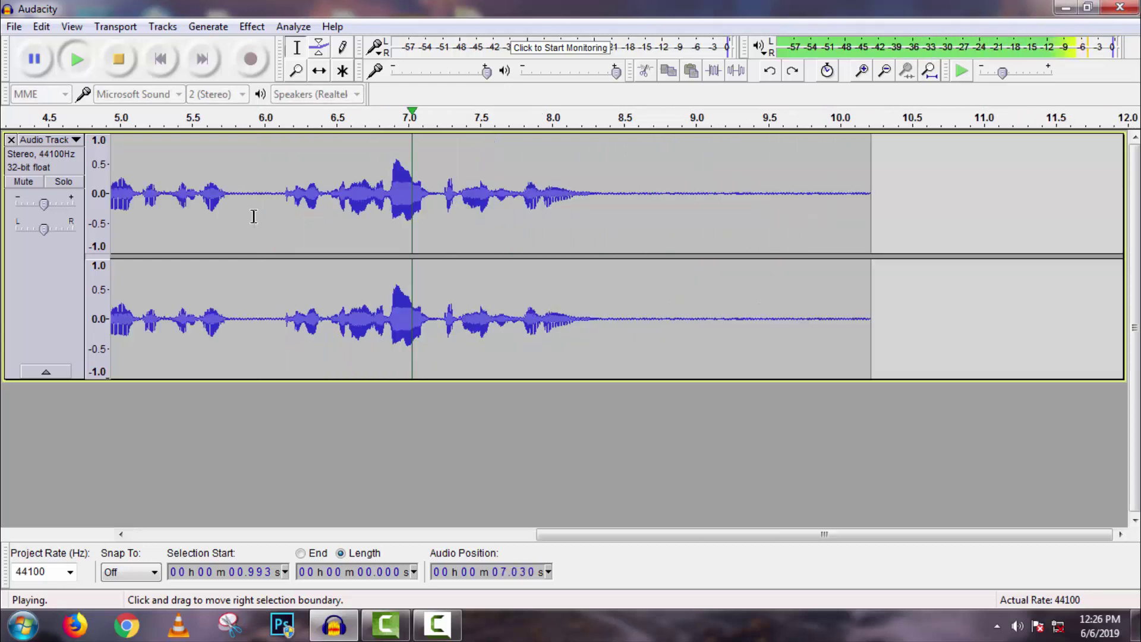
key("space")
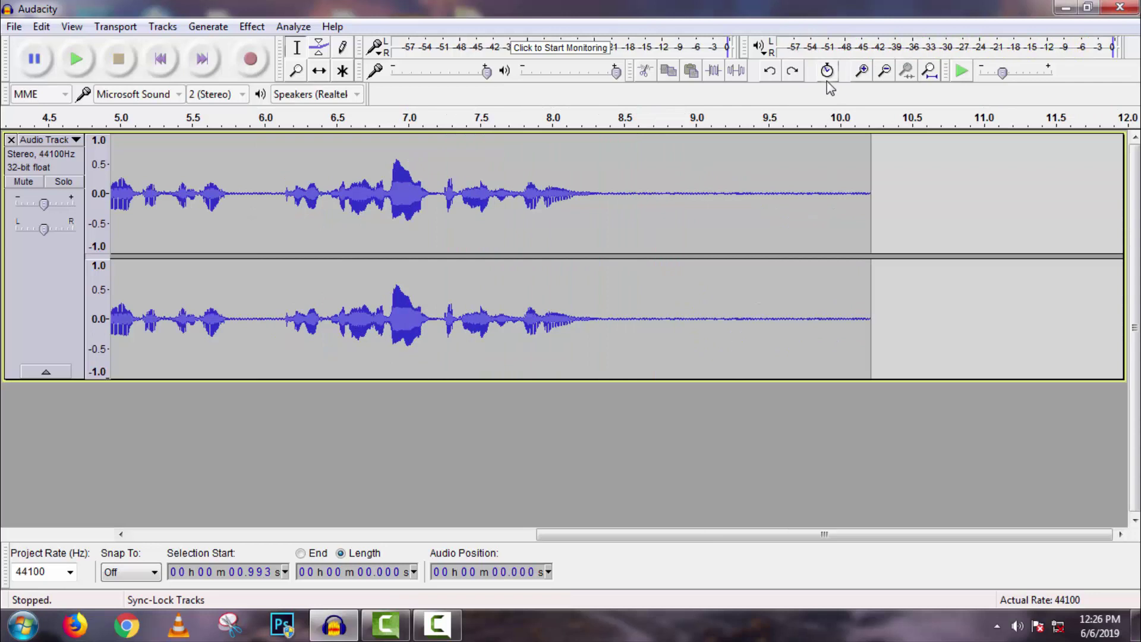